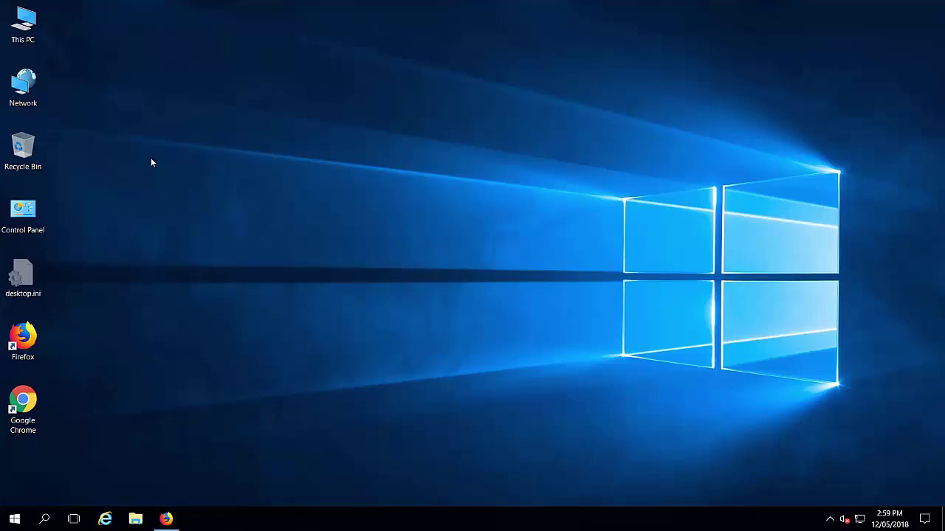
Step: Run Setup.exe from the Commvault_V11 folder on the Data (D:) drive
{"action": "double_click", "coordinate": [23, 27]}
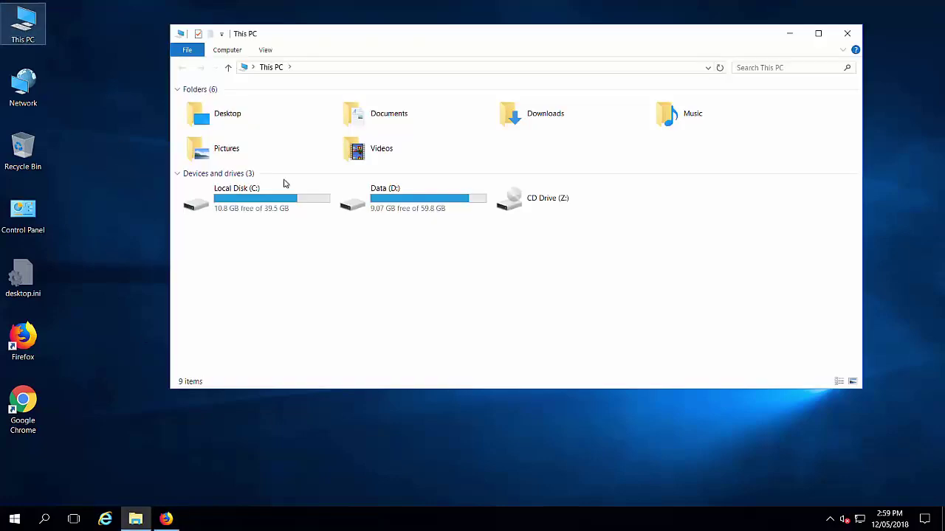
{"action": "double_click", "coordinate": [393, 205]}
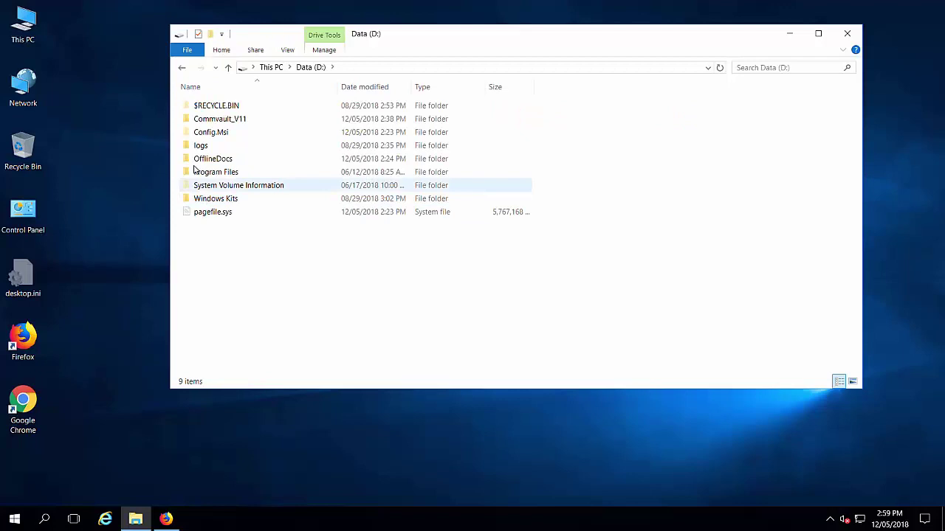
{"action": "double_click", "coordinate": [208, 120]}
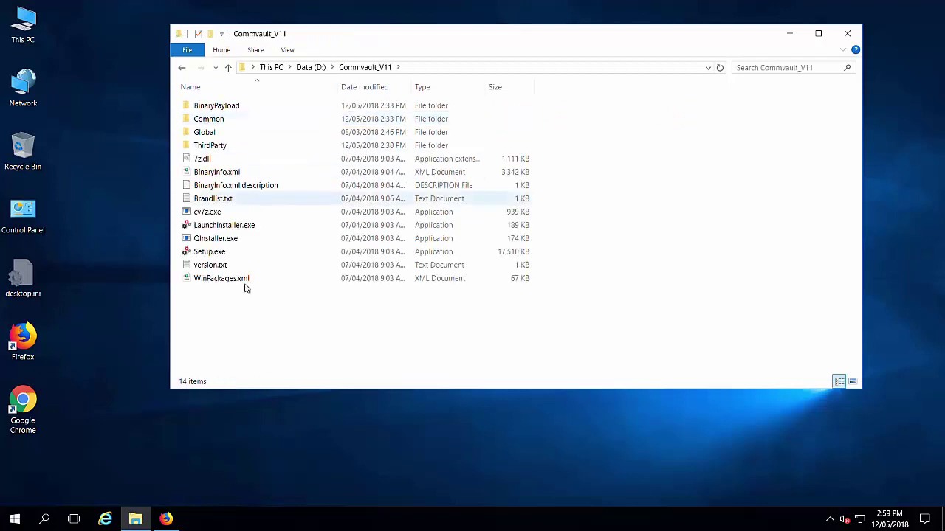
{"action": "left_click", "coordinate": [205, 254]}
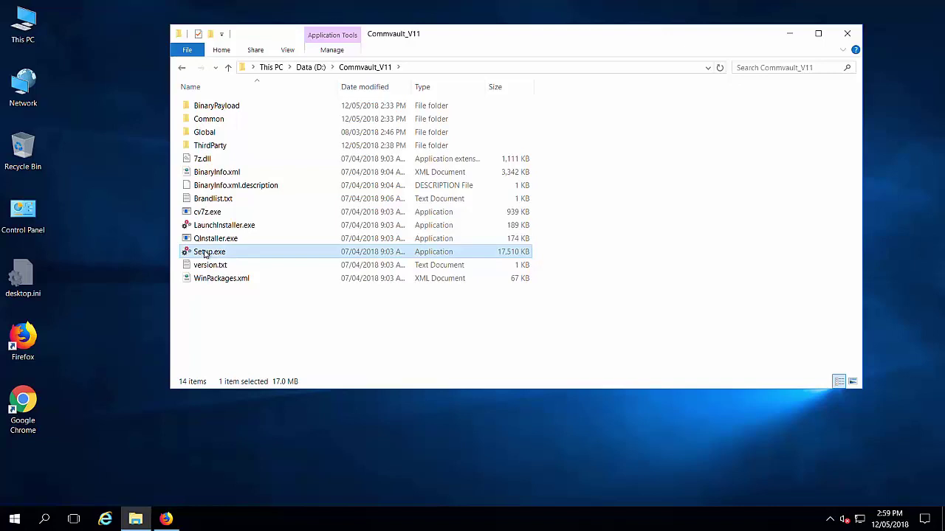
{"action": "right_click", "coordinate": [205, 253]}
{"action": "left_click", "coordinate": [255, 276]}
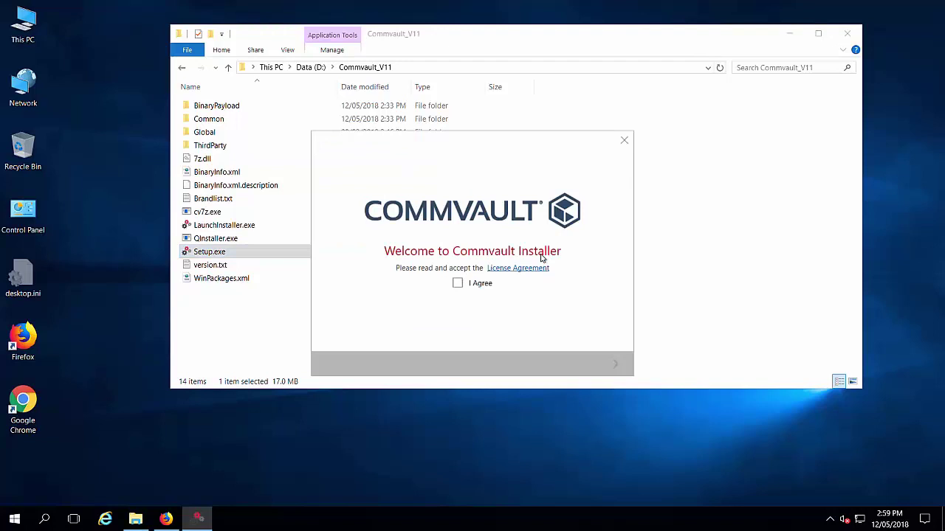
Step: Accept the license agreement and choose to create a custom package to install on a different computer
{"action": "left_click", "coordinate": [458, 284]}
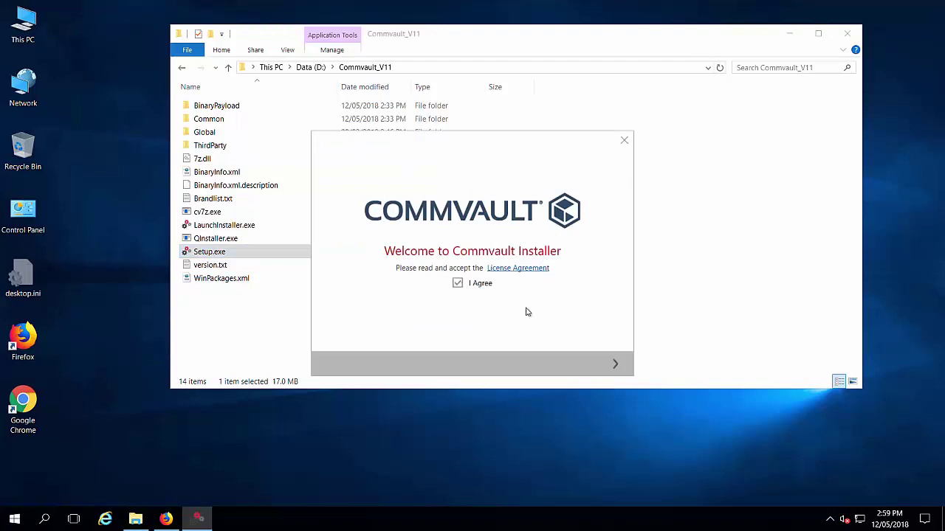
{"action": "left_click", "coordinate": [616, 365]}
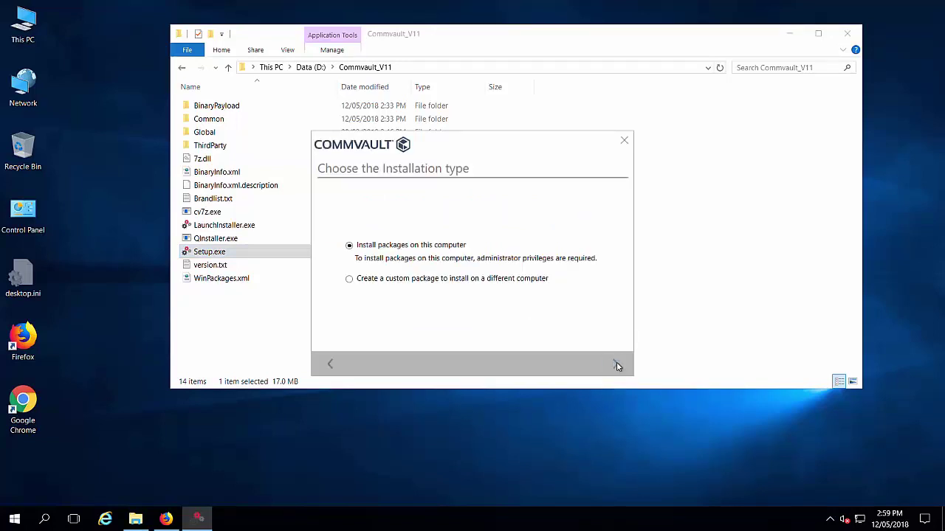
{"action": "left_click", "coordinate": [350, 279]}
{"action": "left_click", "coordinate": [615, 364]}
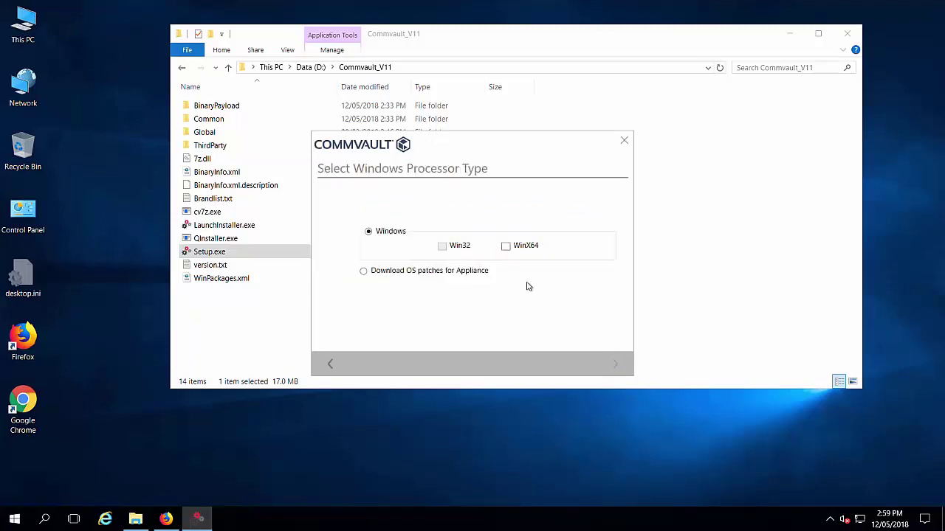
Step: Target the WinX64 processor type and customize the media kit for New Installations
{"action": "left_click", "coordinate": [507, 247]}
{"action": "left_click", "coordinate": [615, 366]}
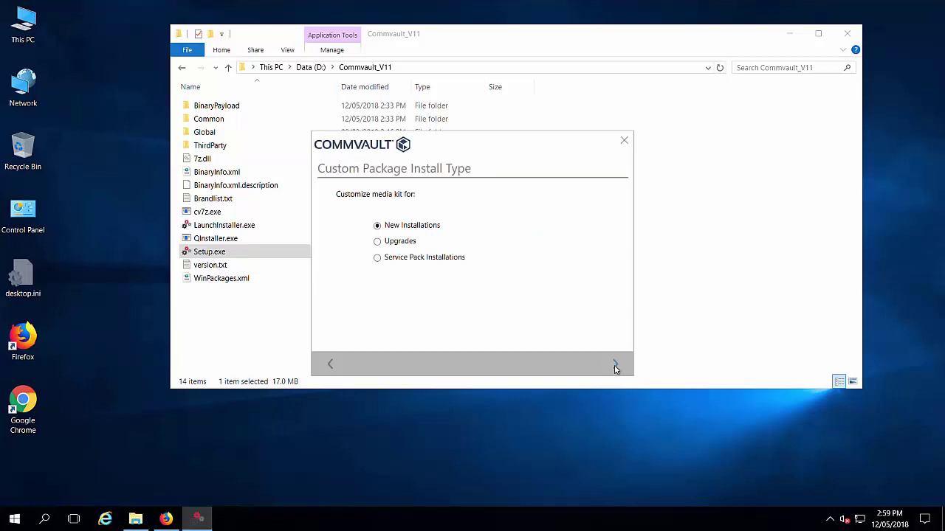
{"action": "left_click", "coordinate": [615, 365]}
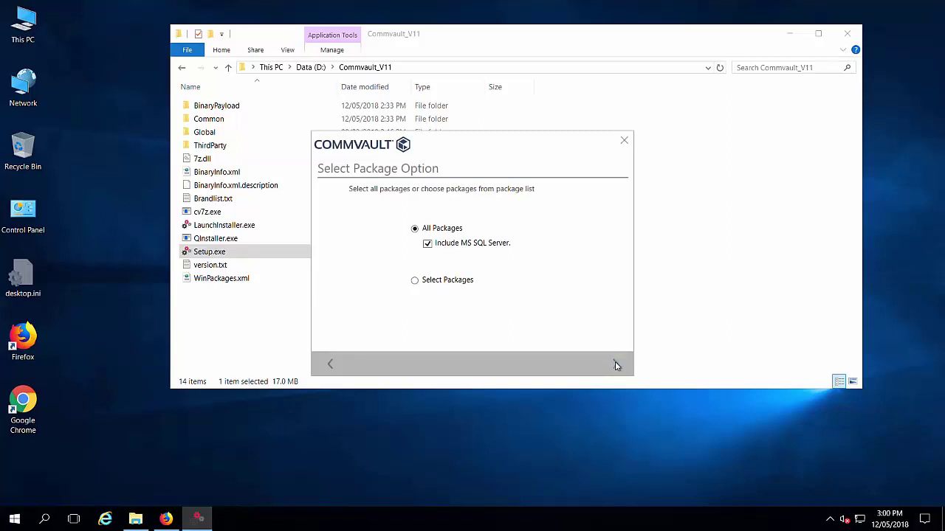
Step: Opt to select packages individually and keep C:\CustomPackageLocation as the custom package folder
{"action": "left_click", "coordinate": [414, 281]}
{"action": "left_click", "coordinate": [613, 366]}
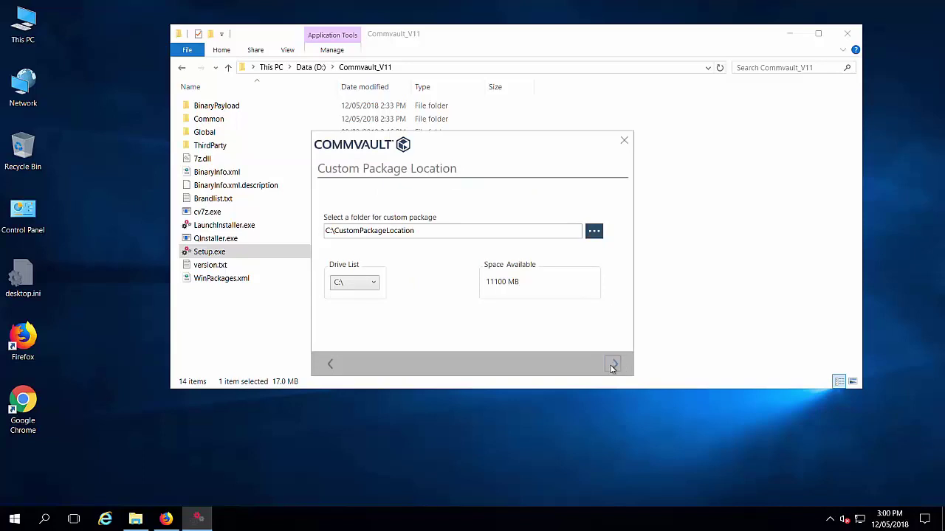
{"action": "left_click", "coordinate": [612, 367]}
Step: Include the File System Core and File System packages from the Microsoft Windows category and continue
{"action": "left_click", "coordinate": [417, 209]}
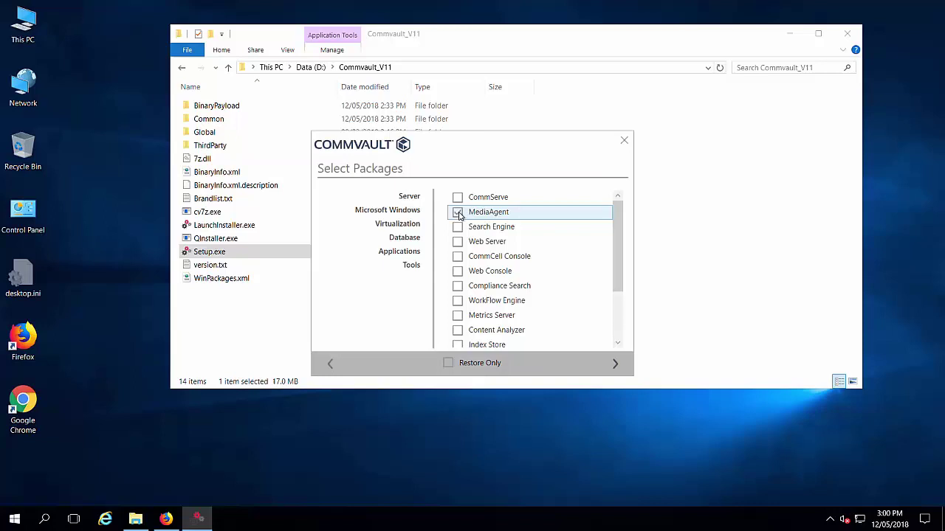
{"action": "left_click", "coordinate": [414, 211]}
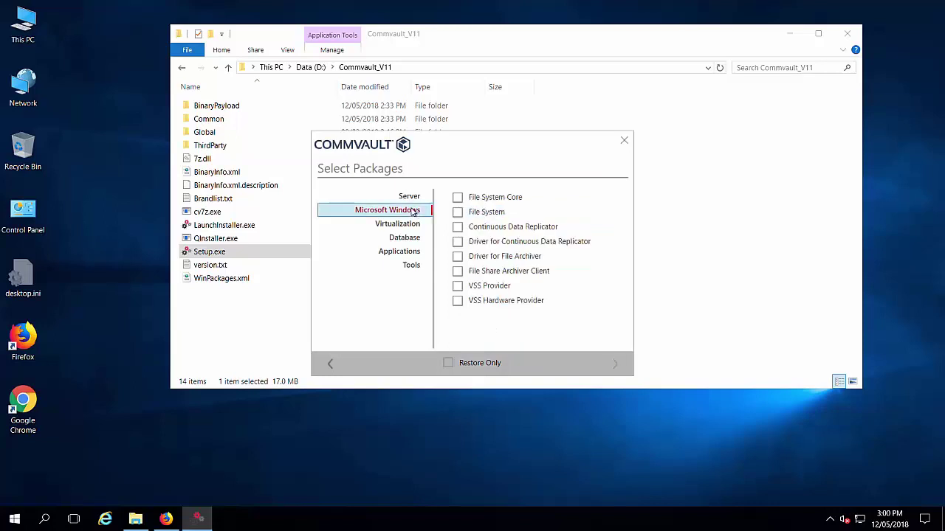
{"action": "left_click", "coordinate": [457, 198]}
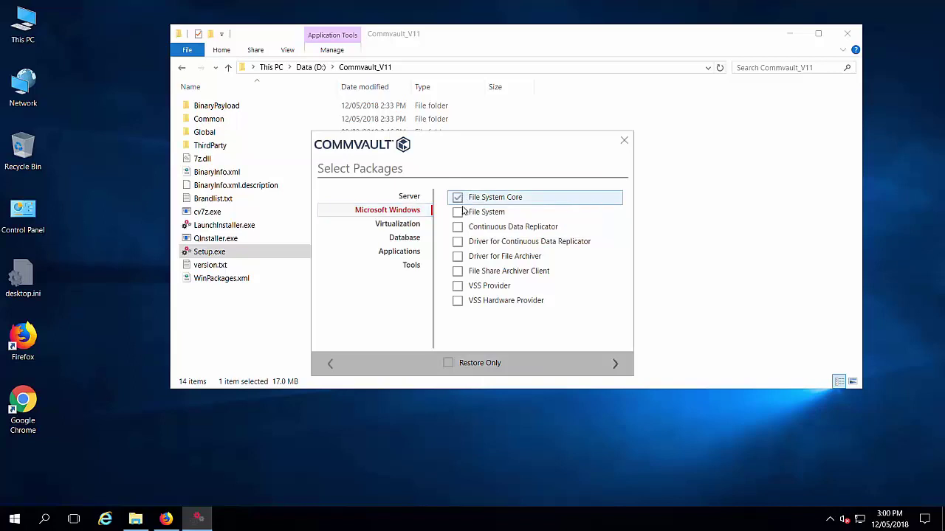
{"action": "left_click", "coordinate": [458, 213]}
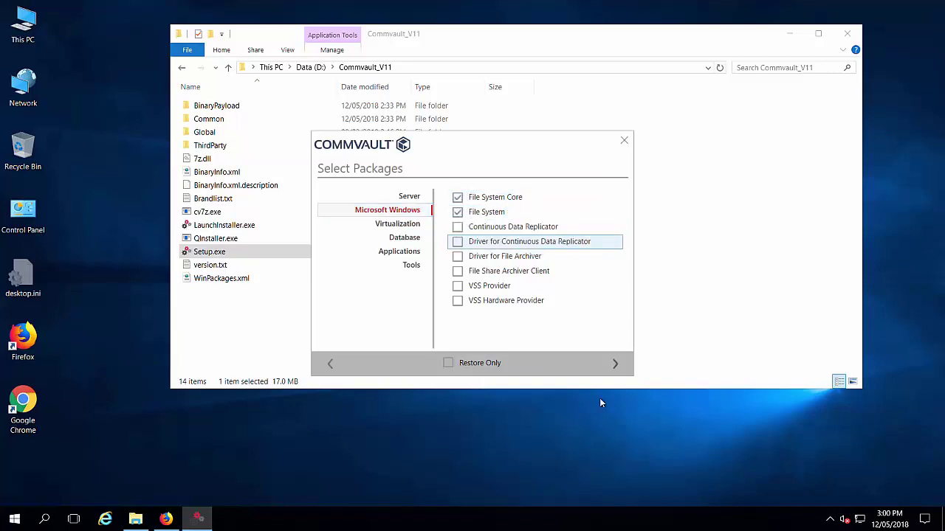
{"action": "left_click", "coordinate": [408, 240]}
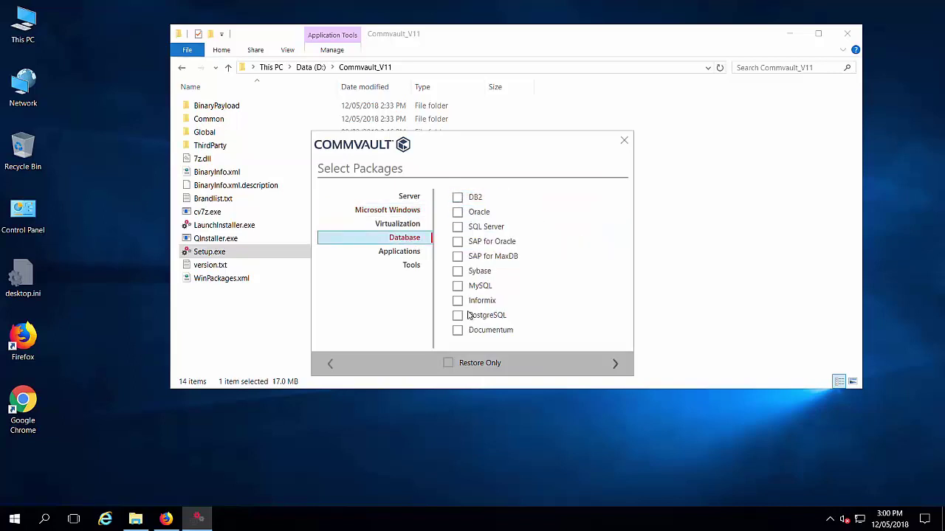
{"action": "left_click", "coordinate": [394, 211]}
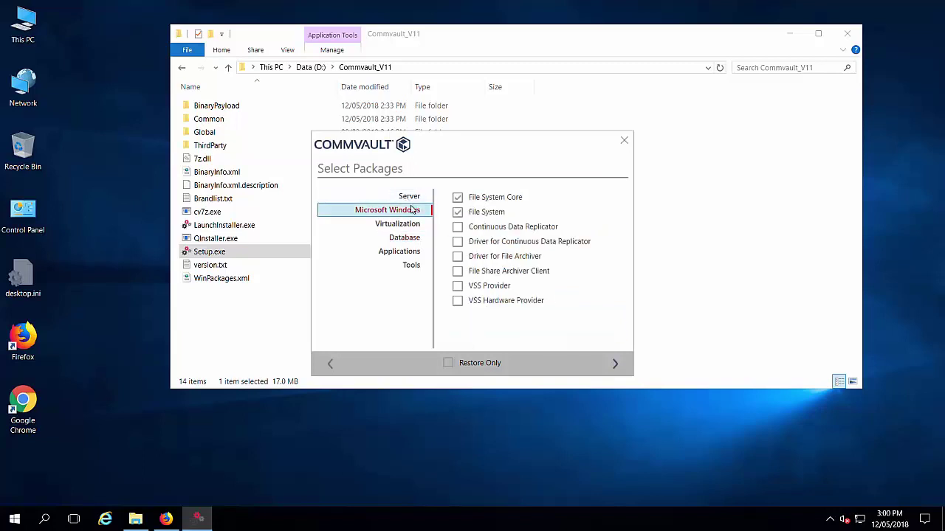
{"action": "left_click", "coordinate": [616, 364]}
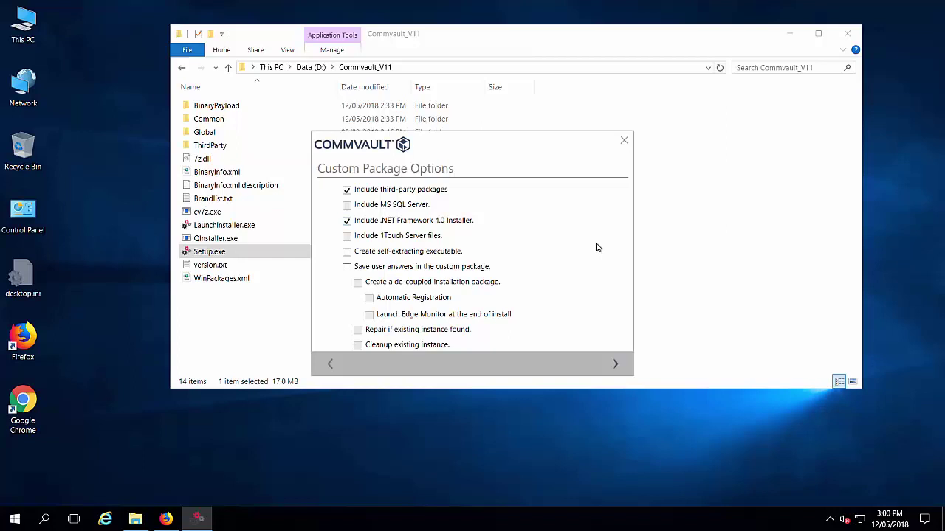
Step: Enable creating a self-extracting executable and saving user answers in the custom package, and continue
{"action": "left_click", "coordinate": [347, 253]}
{"action": "left_click", "coordinate": [347, 268]}
{"action": "left_click", "coordinate": [616, 365]}
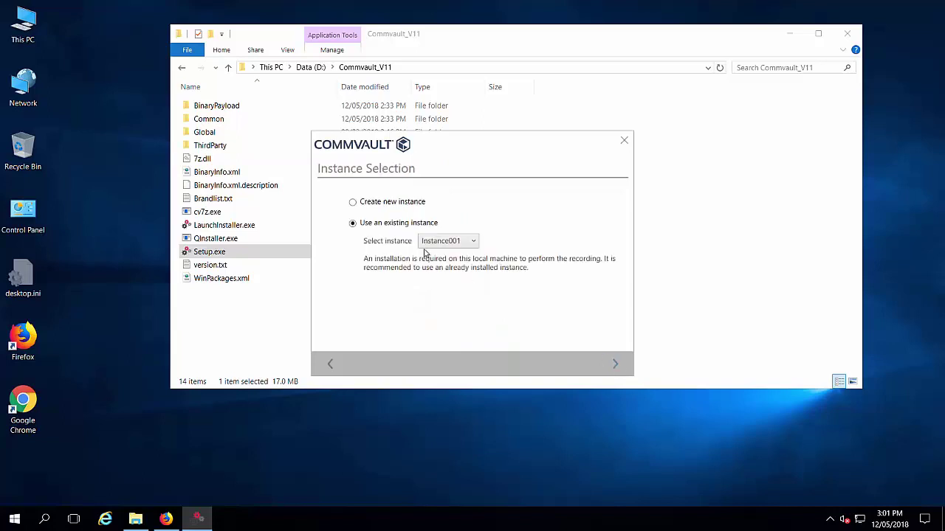
Step: Set the custom package to create a new instance and accept C:\Program Files\Commvault\ContentStore3 as the local installation path
{"action": "left_click", "coordinate": [379, 224]}
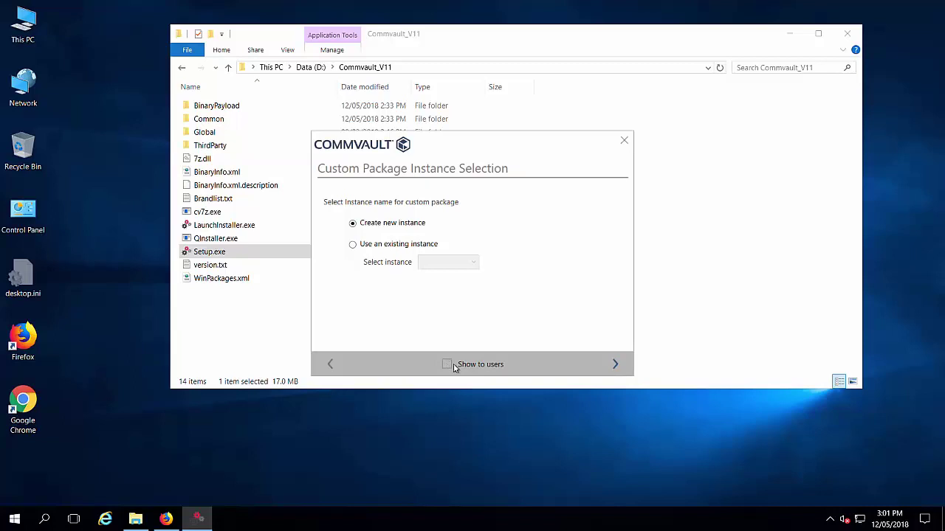
{"action": "left_click", "coordinate": [618, 365]}
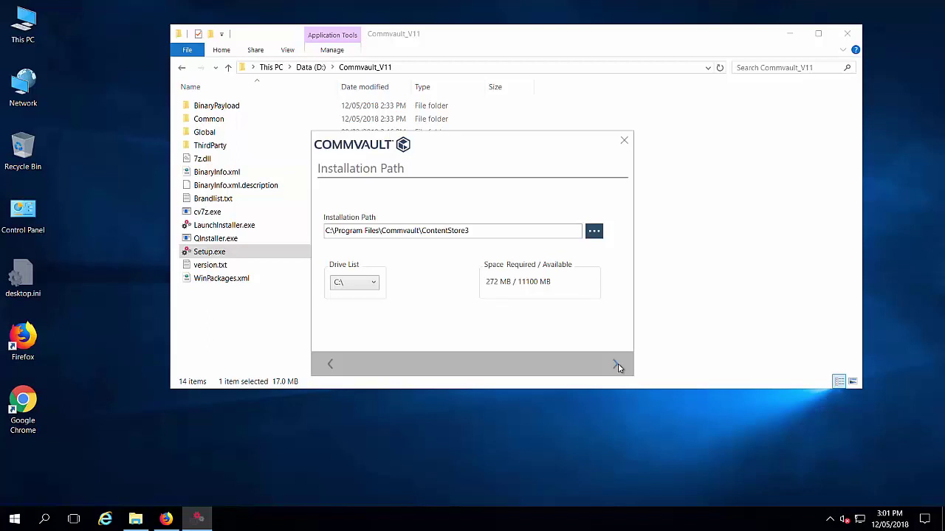
{"action": "left_click", "coordinate": [495, 230]}
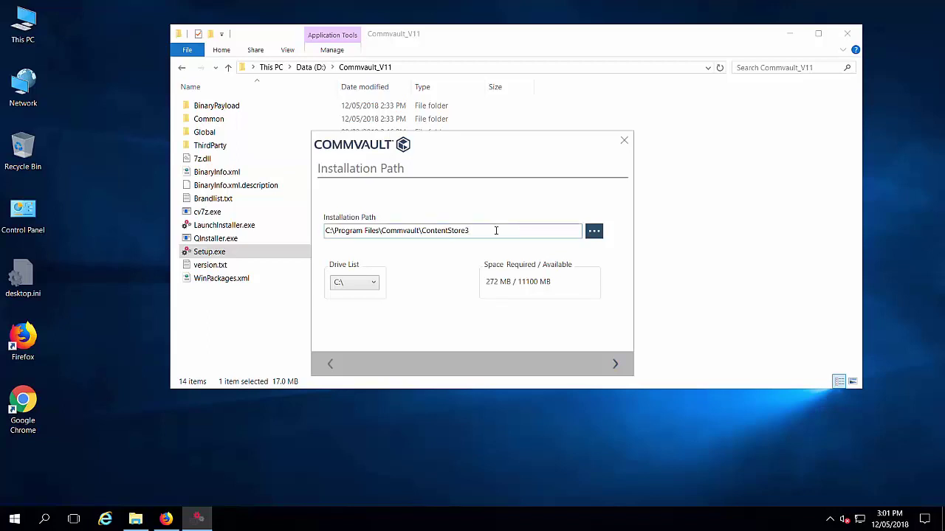
{"action": "left_click", "coordinate": [616, 363]}
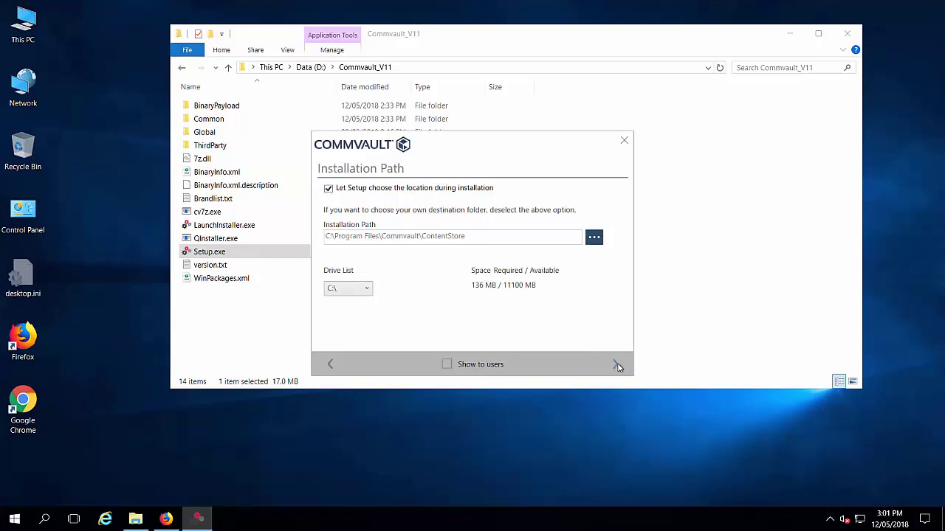
Step: Let Setup choose the package's location during installation, and continue without configuring any roles or firewall services
{"action": "left_click", "coordinate": [617, 365]}
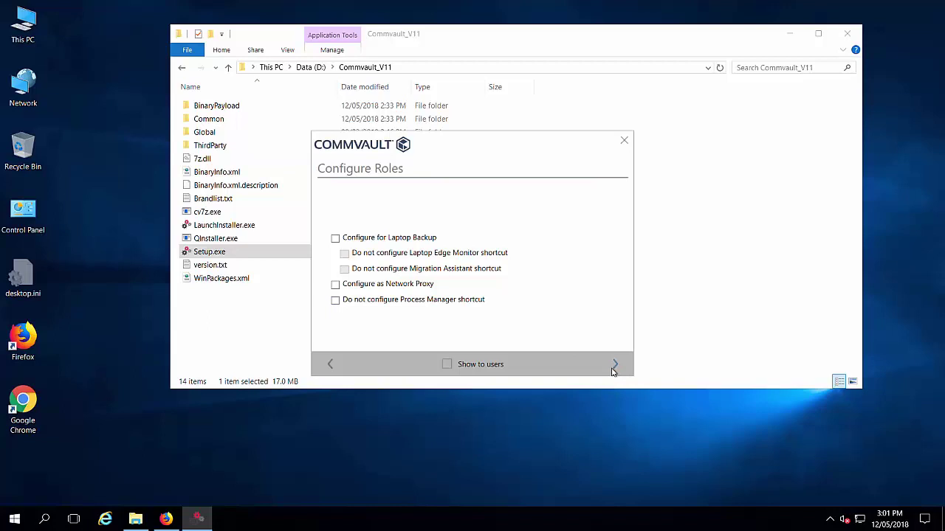
{"action": "left_click", "coordinate": [618, 366]}
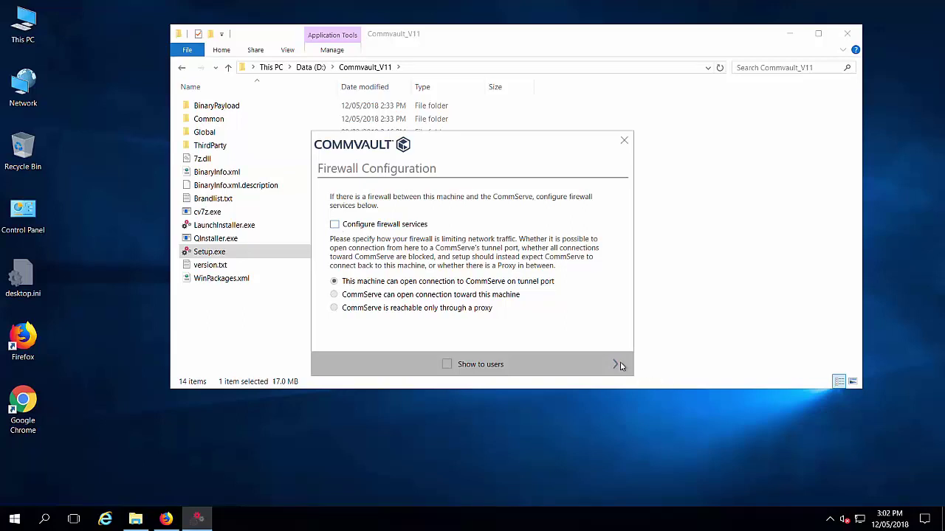
{"action": "left_click", "coordinate": [615, 364]}
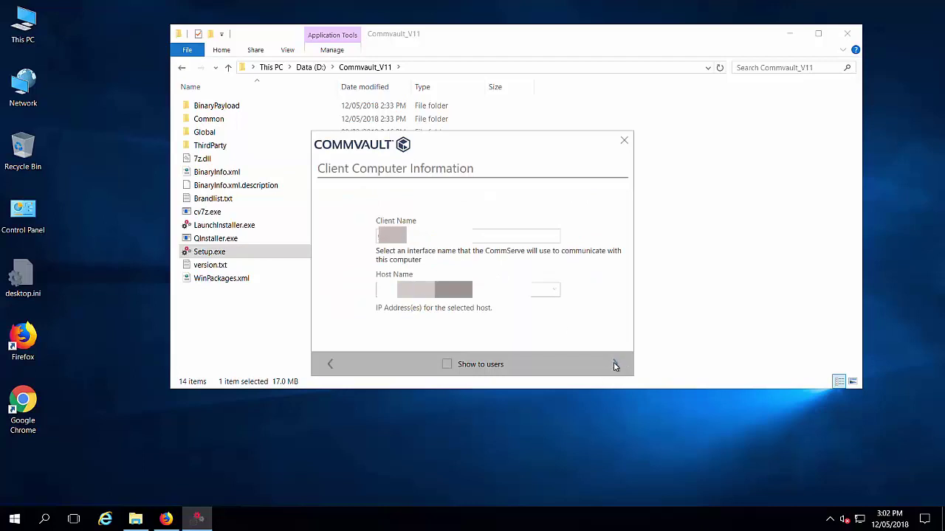
Step: Accept the client computer information, set the CommServe host name to Commserve and leave the certificate export file name blank
{"action": "left_click", "coordinate": [615, 364]}
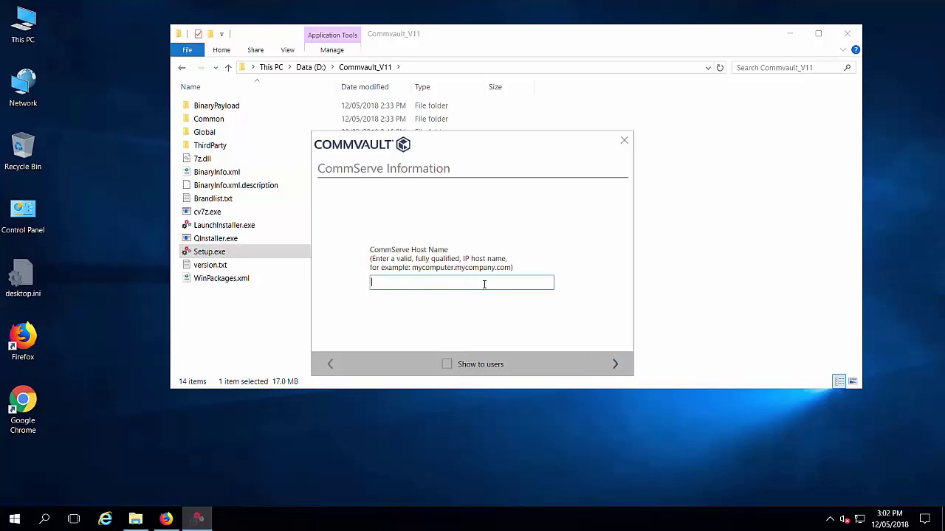
{"action": "type", "text": "Commserve"}
{"action": "left_click", "coordinate": [617, 366]}
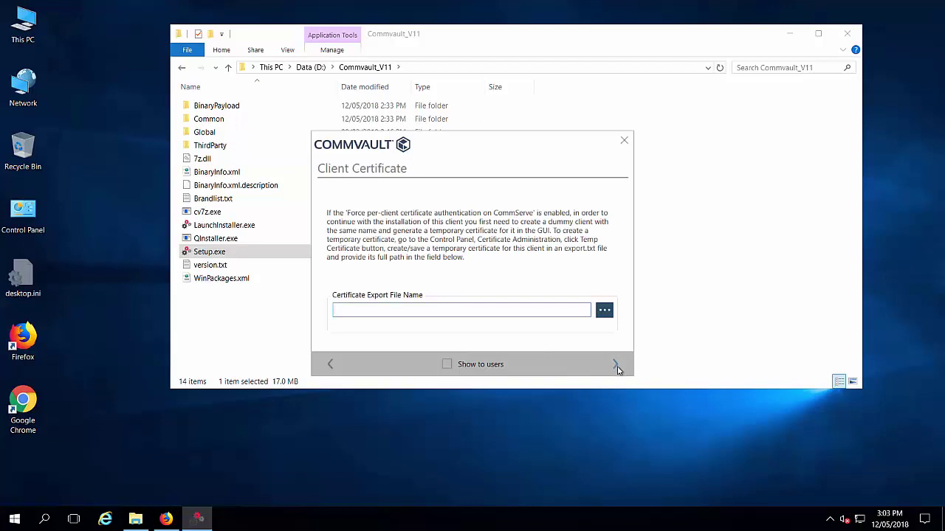
{"action": "left_click", "coordinate": [618, 367]}
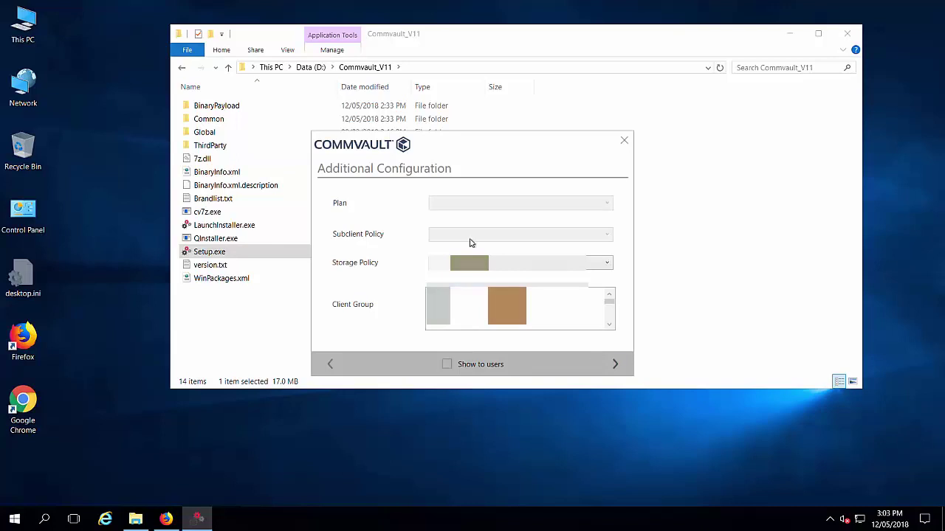
Step: Choose a storage policy in the additional configuration, create the custom package and finish the installer
{"action": "left_click", "coordinate": [470, 263]}
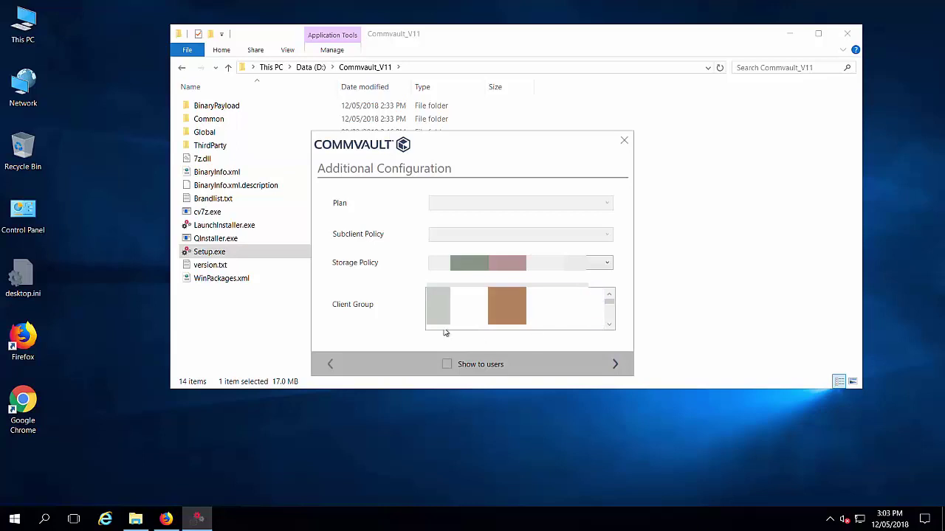
{"action": "left_click", "coordinate": [615, 364]}
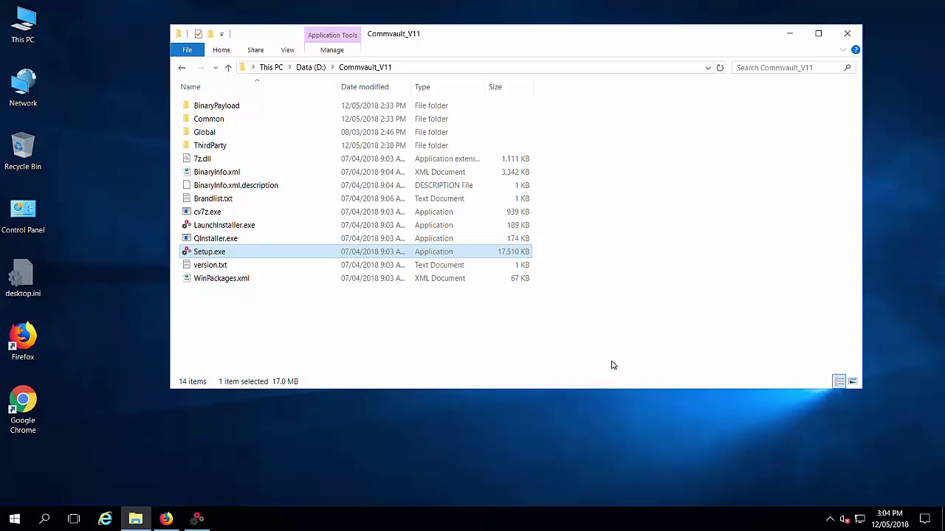
{"action": "left_click", "coordinate": [193, 520]}
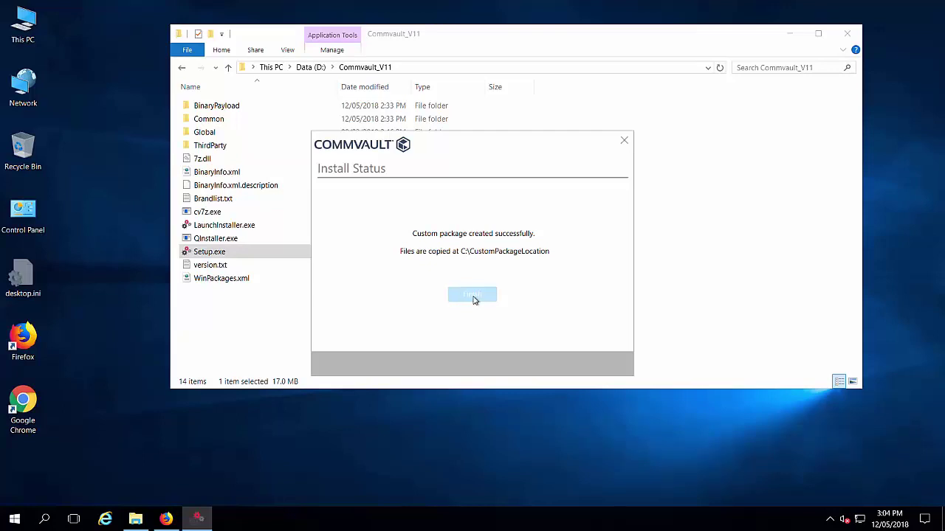
{"action": "left_click", "coordinate": [473, 296]}
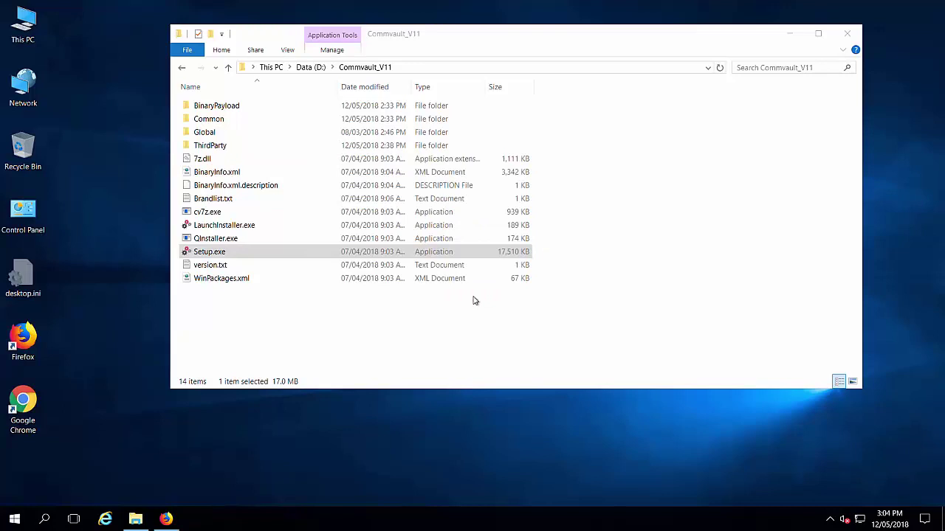